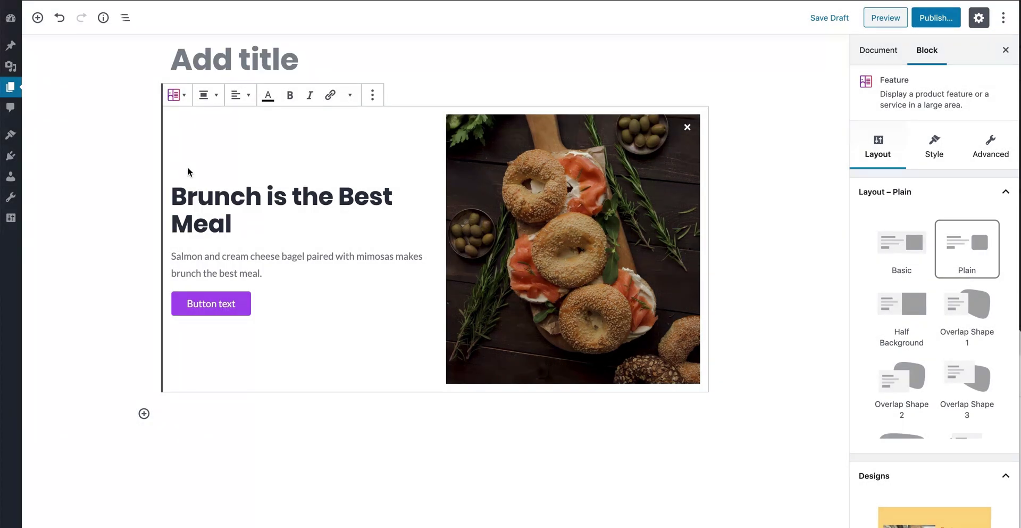
Set the Feature block to wide width and colour the word "Brunch" in its heading yellow.
{"action": "left_click", "coordinate": [217, 96]}
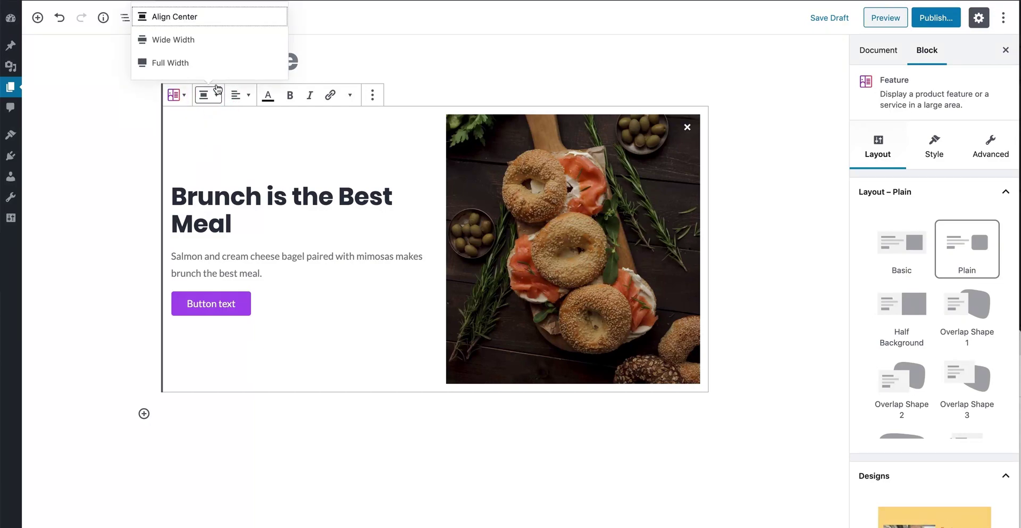
{"action": "left_click", "coordinate": [217, 40]}
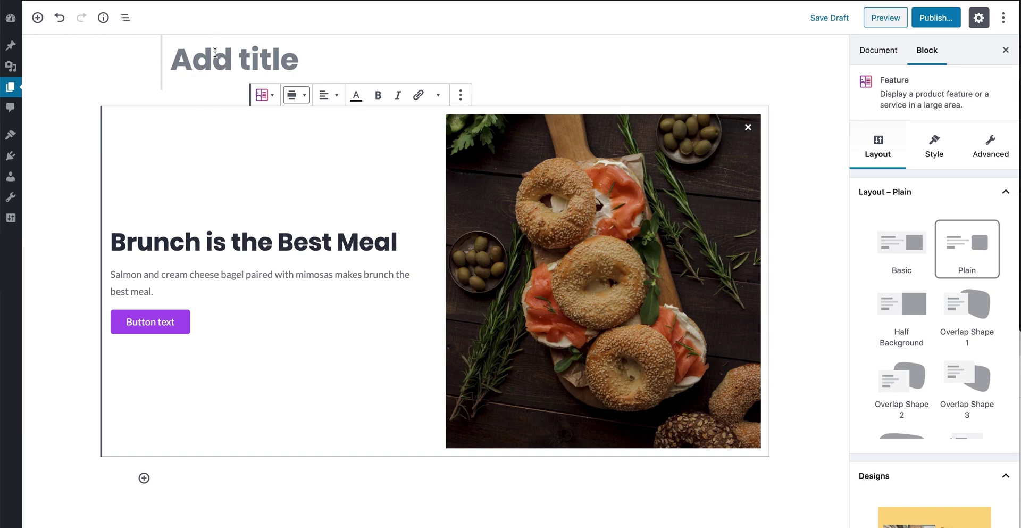
{"action": "left_click_drag", "start_coordinate": [199, 254], "coordinate": [118, 250]}
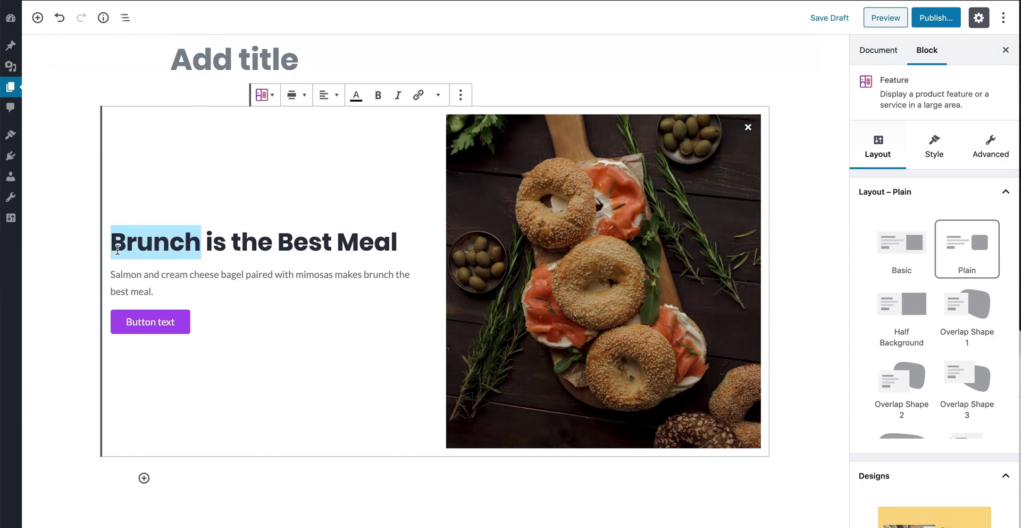
{"action": "left_click", "coordinate": [356, 96]}
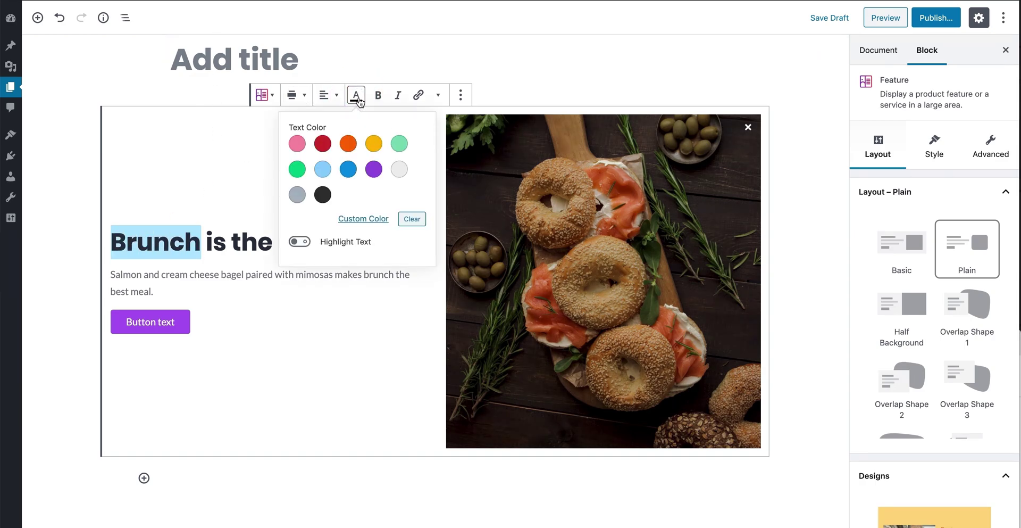
{"action": "left_click", "coordinate": [374, 144]}
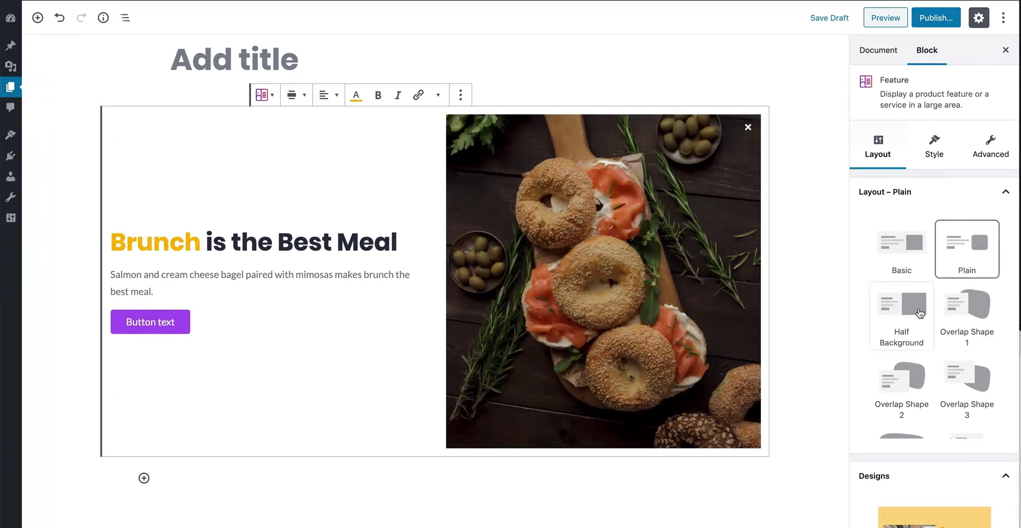
Try the Half Background layout, settle on Overlap Shape 1 for the Feature block, and look through the ready-made designs.
{"action": "left_click", "coordinate": [920, 313]}
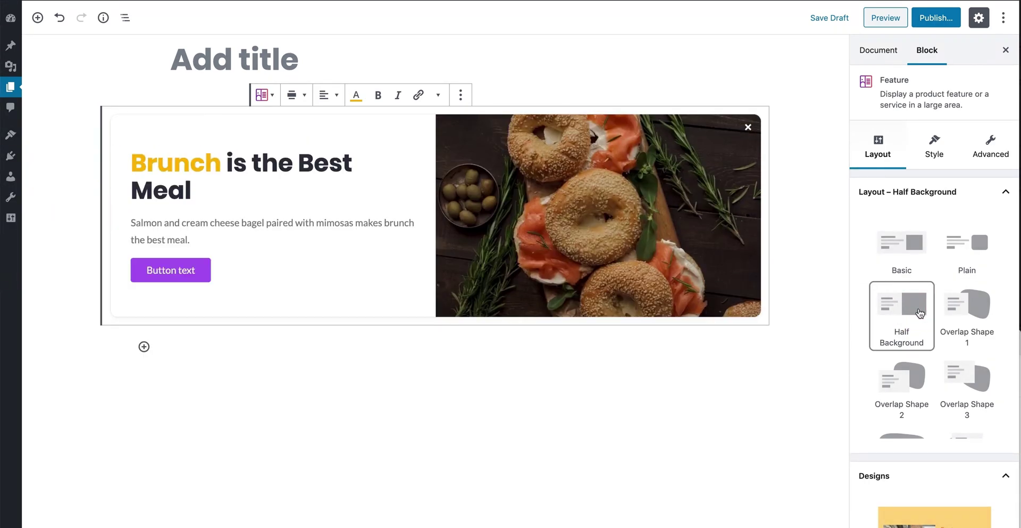
{"action": "left_click", "coordinate": [969, 317]}
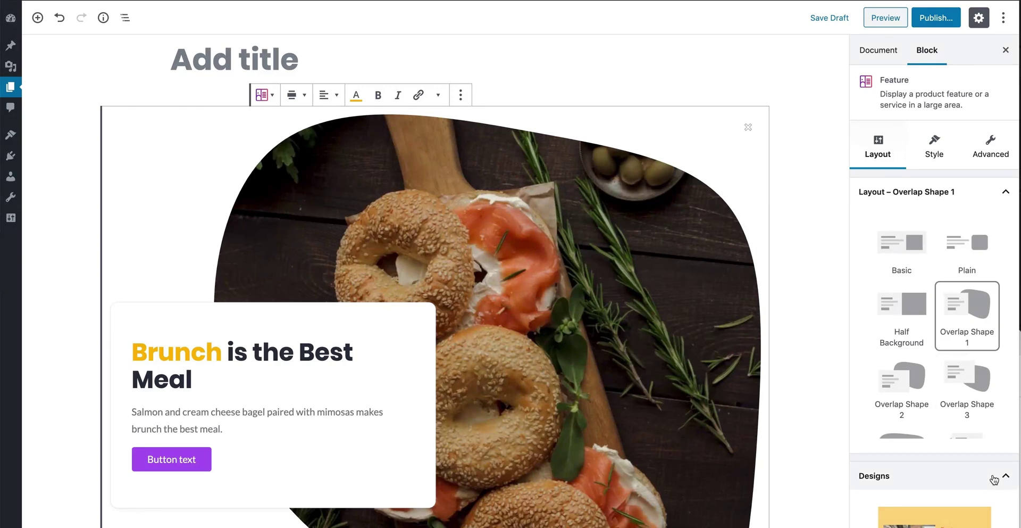
{"action": "scroll", "coordinate": [995, 479], "scroll_direction": "down", "scroll_amount": 5}
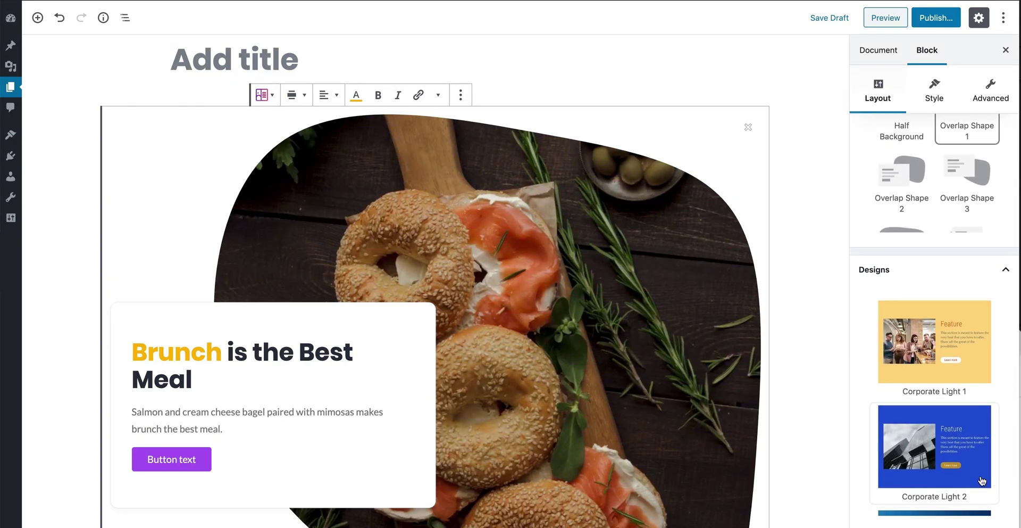
{"action": "scroll", "coordinate": [957, 473], "scroll_direction": "down", "scroll_amount": 5}
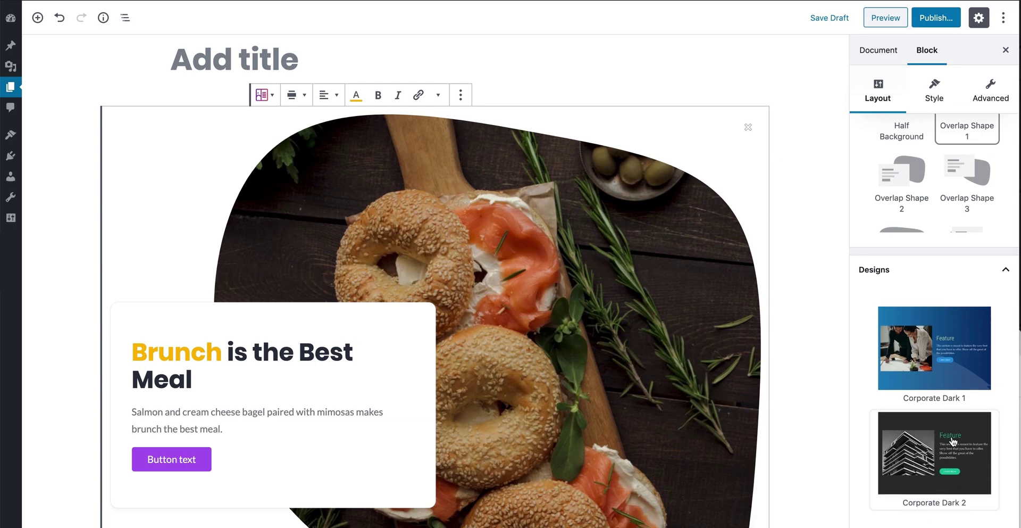
In the Feature block's style settings, hide and restore the title, and turn off the button.
{"action": "left_click", "coordinate": [936, 98]}
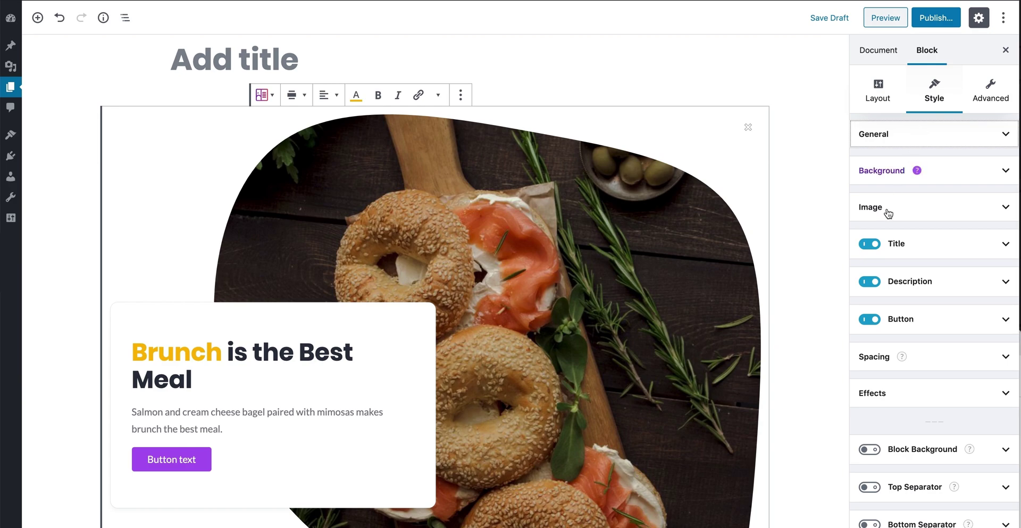
{"action": "left_click", "coordinate": [871, 244]}
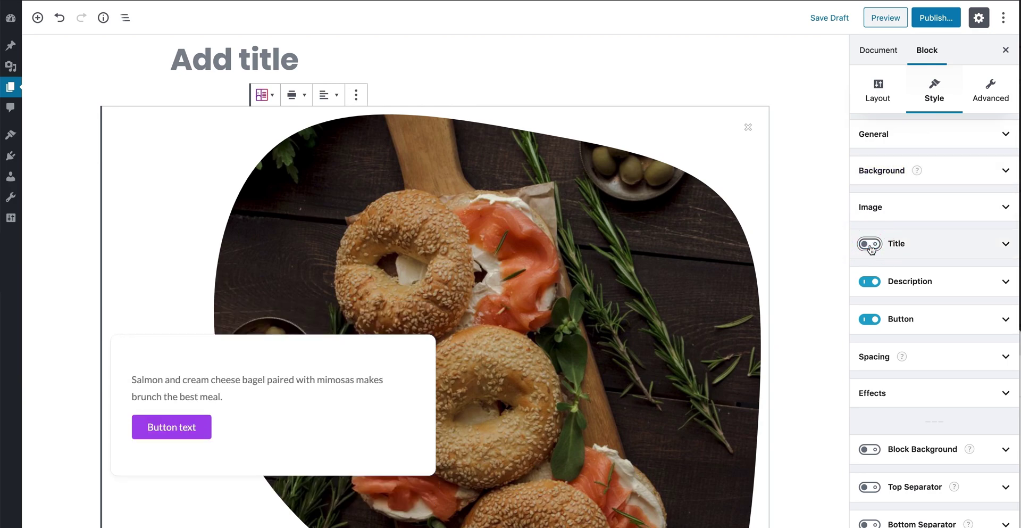
{"action": "left_click", "coordinate": [871, 245]}
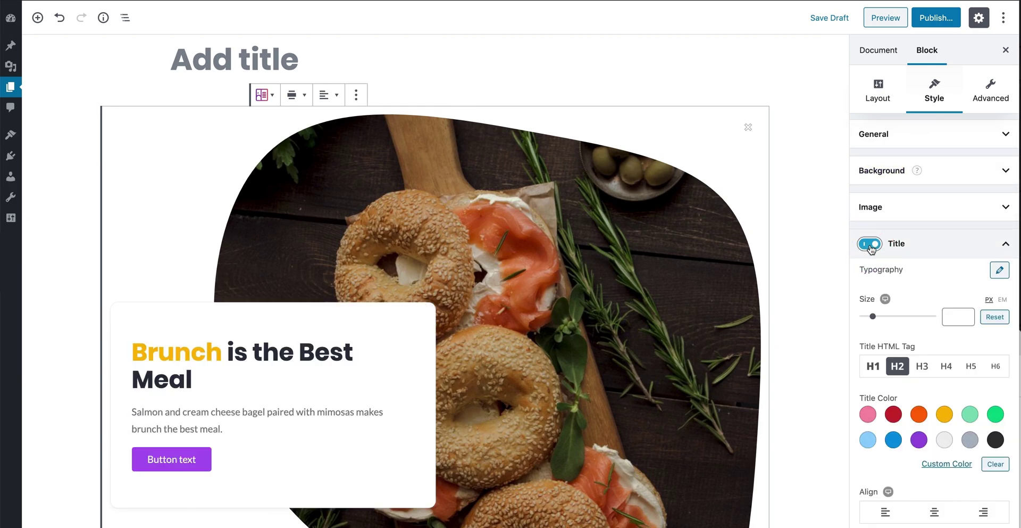
{"action": "left_click", "coordinate": [914, 244]}
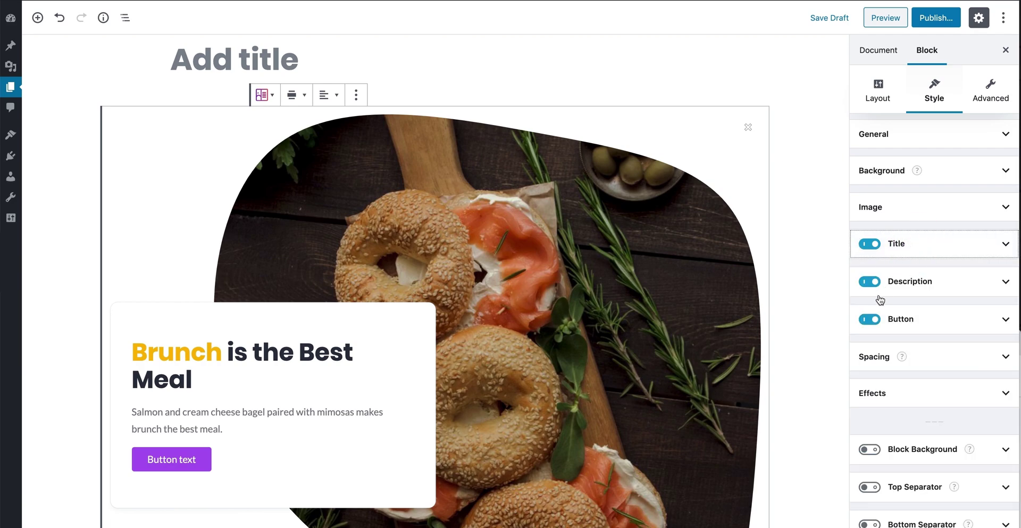
{"action": "left_click", "coordinate": [871, 320]}
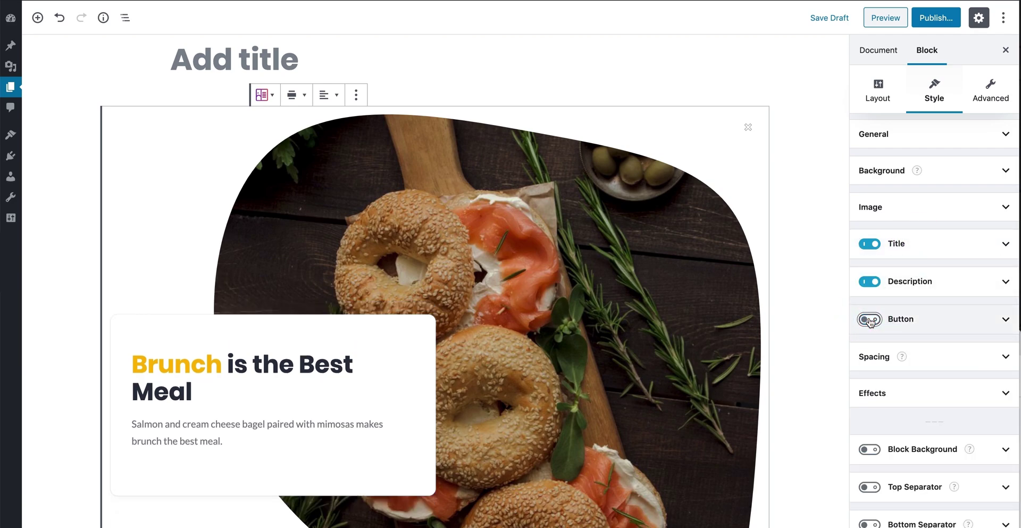
Set the content container's border radius and shadow to 0 and its width to about 462.
{"action": "left_click", "coordinate": [936, 135]}
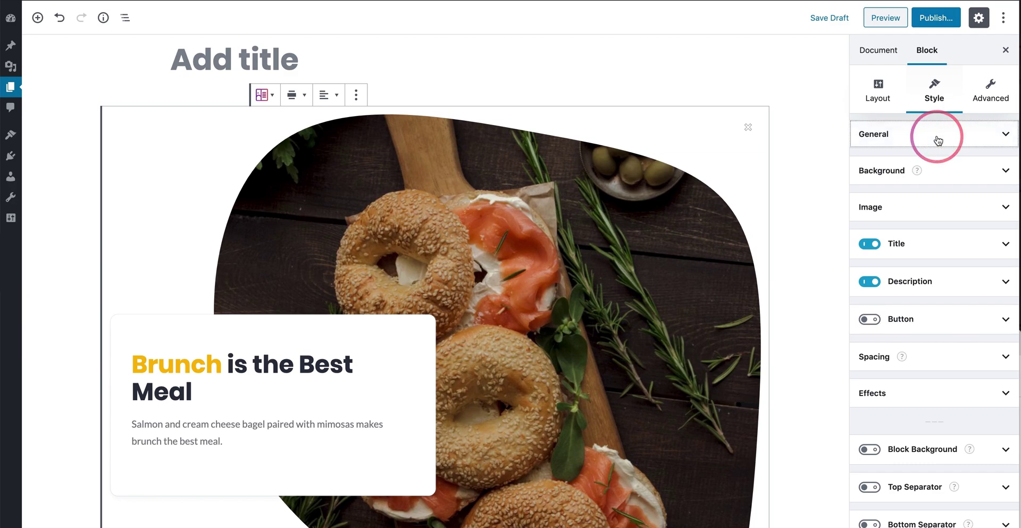
{"action": "left_click_drag", "start_coordinate": [881, 249], "coordinate": [861, 251]}
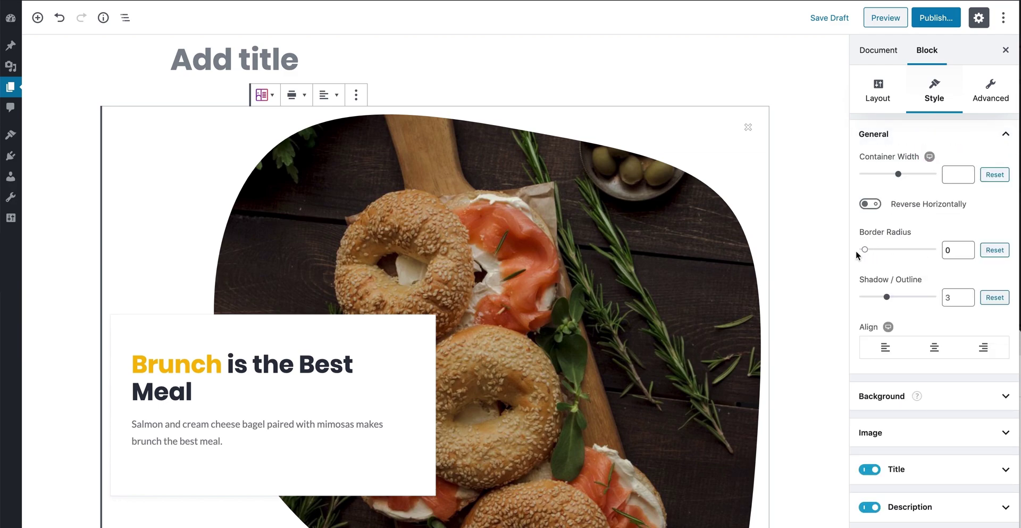
{"action": "left_click_drag", "start_coordinate": [887, 296], "coordinate": [861, 301]}
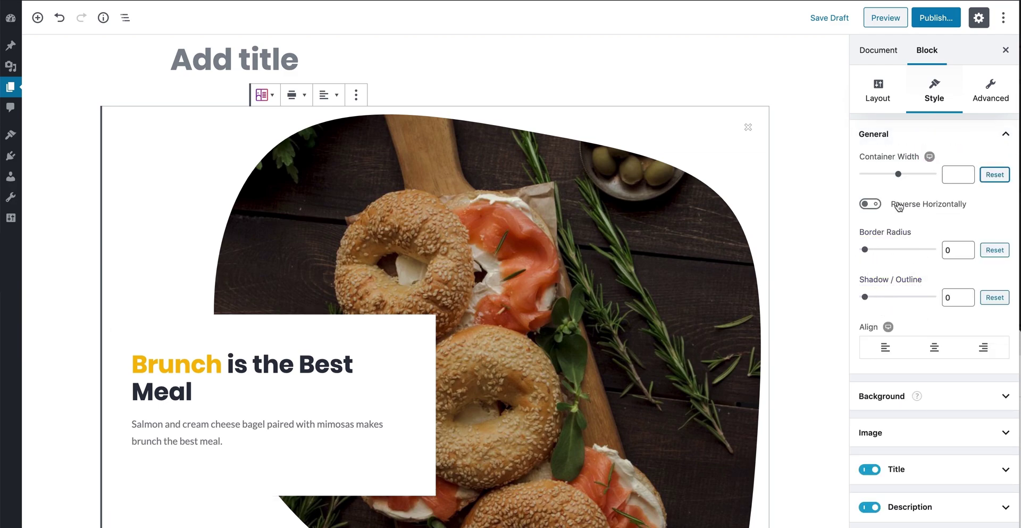
{"action": "left_click_drag", "start_coordinate": [899, 174], "coordinate": [882, 184]}
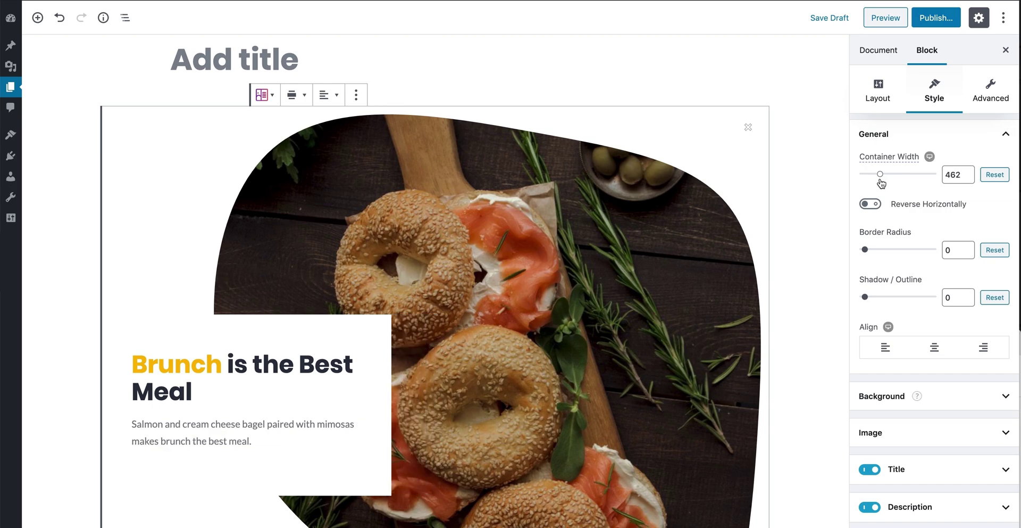
{"action": "left_click", "coordinate": [932, 135]}
Give the feature image the Default shape and reduce its width to about 644.
{"action": "left_click", "coordinate": [933, 208]}
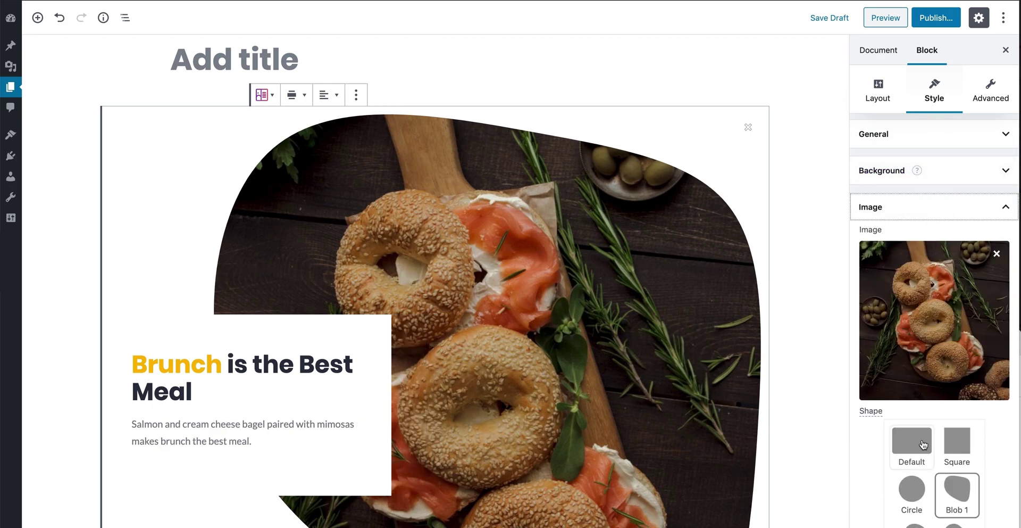
{"action": "left_click", "coordinate": [923, 445]}
{"action": "scroll", "coordinate": [1010, 445], "scroll_direction": "down", "scroll_amount": 9}
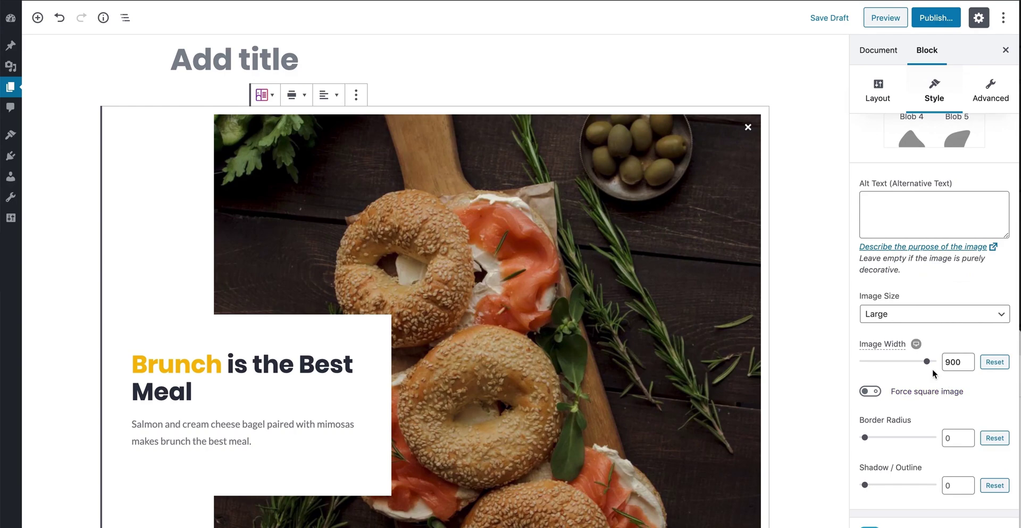
{"action": "mouse_move", "coordinate": [928, 362]}
{"action": "left_mouse_down"}
{"action": "mouse_move", "coordinate": [902, 362]}
{"action": "mouse_move", "coordinate": [920, 366]}
{"action": "mouse_move", "coordinate": [910, 370]}
{"action": "left_mouse_up"}
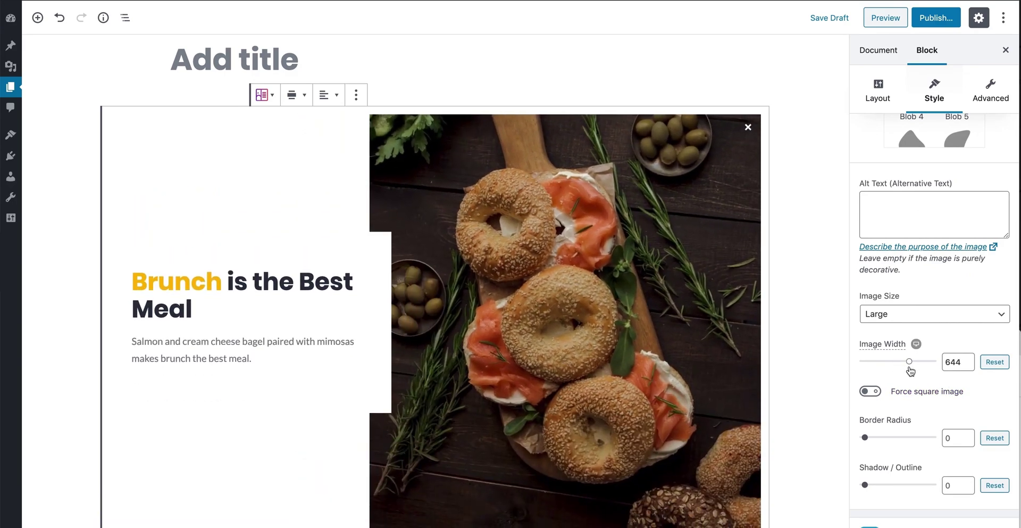
{"action": "scroll", "coordinate": [1012, 185], "scroll_direction": "up", "scroll_amount": 10}
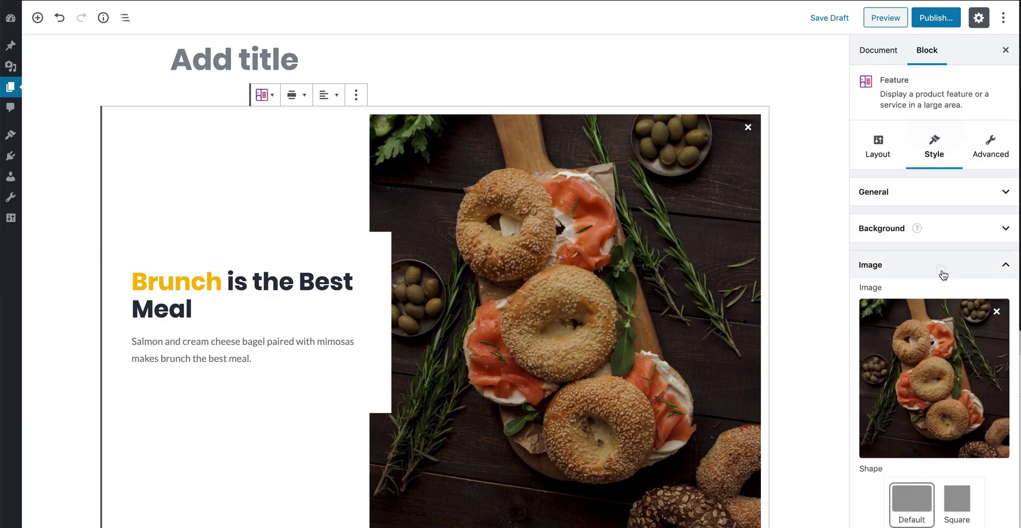
{"action": "left_click", "coordinate": [943, 274]}
Give the content container a single custom background colour of #283c34 with an opacity of 0.9.
{"action": "left_click", "coordinate": [960, 231]}
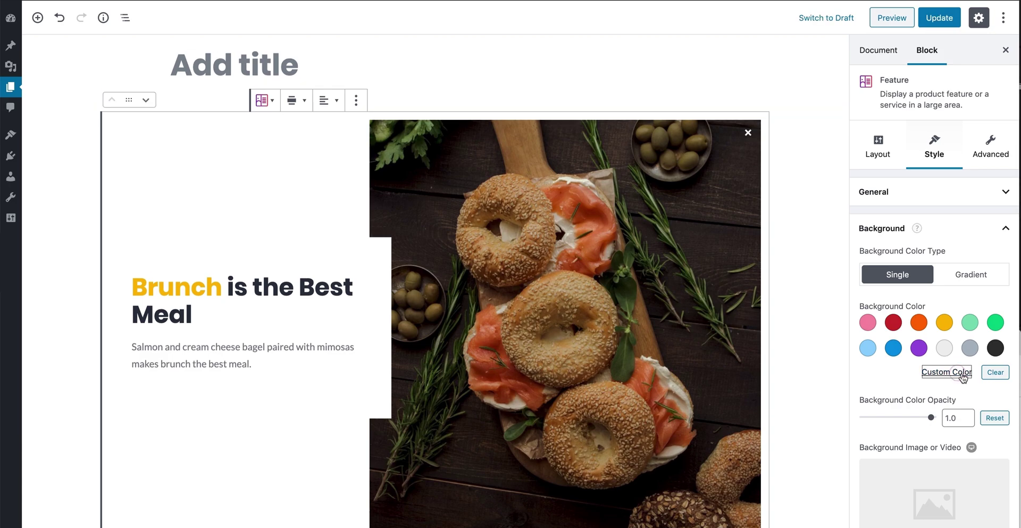
{"action": "left_click", "coordinate": [960, 374]}
{"action": "double_click", "coordinate": [840, 343]}
{"action": "type", "text": "283c34"}
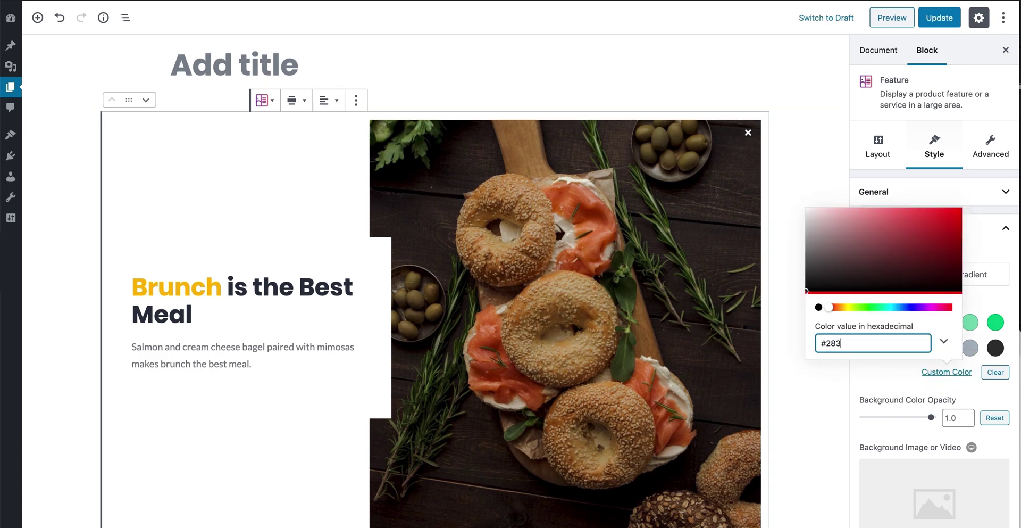
{"action": "left_click", "coordinate": [997, 305]}
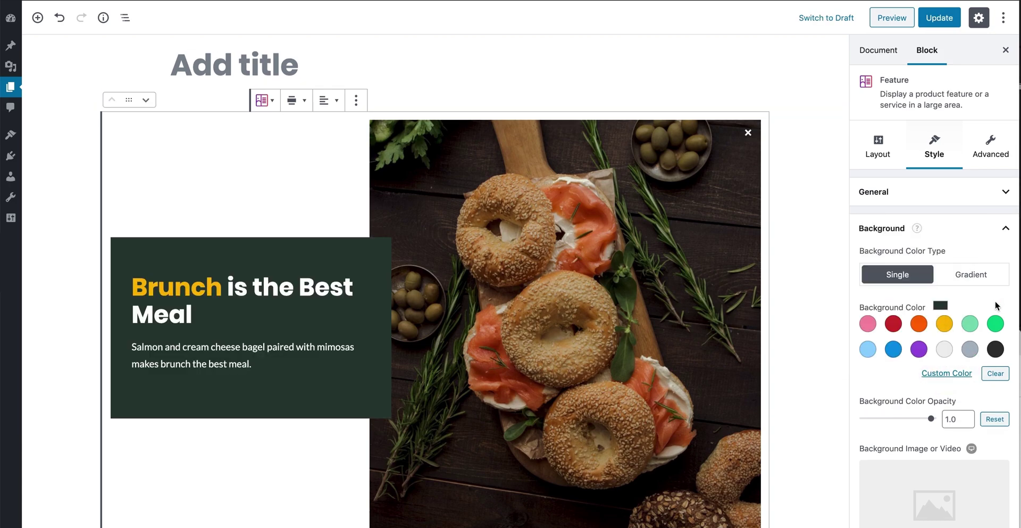
{"action": "left_click_drag", "start_coordinate": [931, 418], "coordinate": [925, 419]}
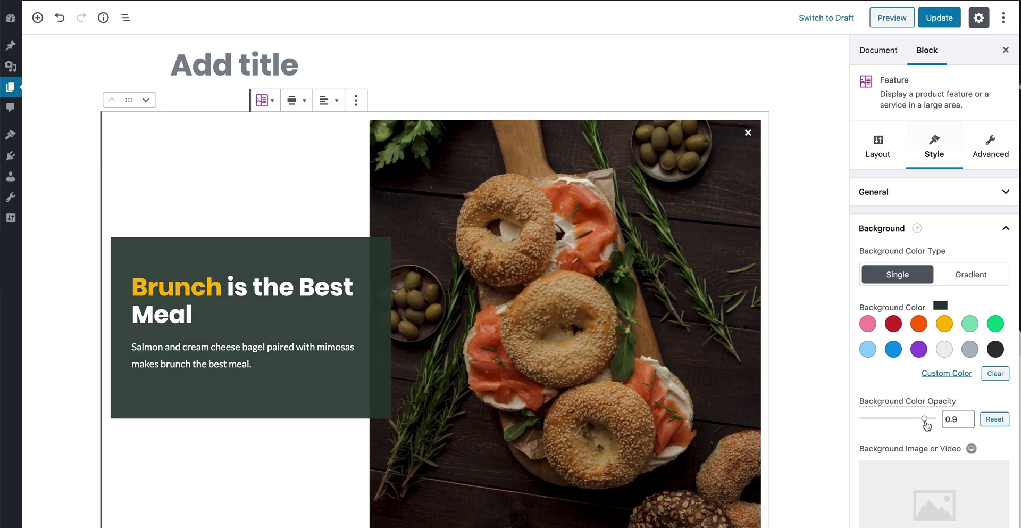
{"action": "left_click", "coordinate": [997, 228]}
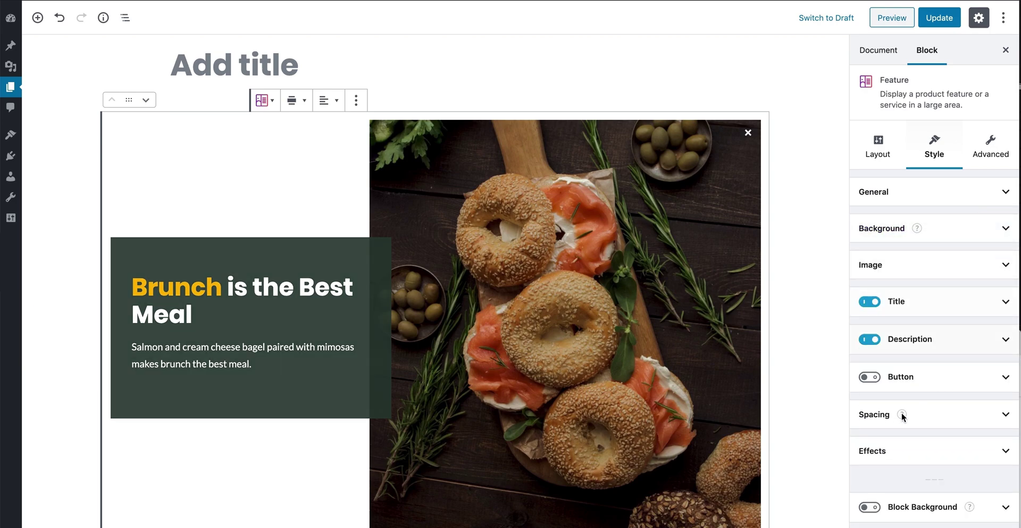
Enable the block background with custom colour #141f1a and add the bagel photo as its background image.
{"action": "left_click", "coordinate": [868, 508]}
{"action": "scroll", "coordinate": [979, 479], "scroll_direction": "down", "scroll_amount": 5}
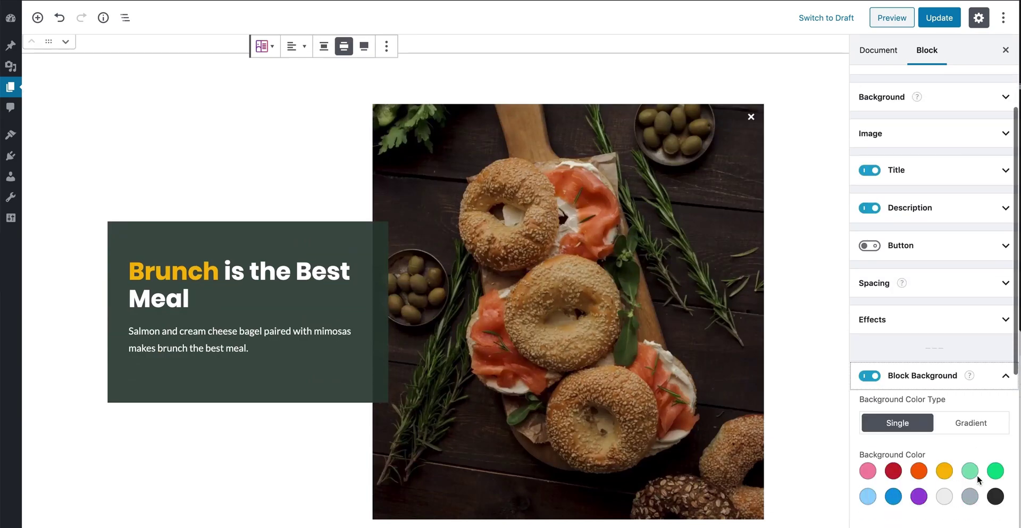
{"action": "scroll", "coordinate": [979, 480], "scroll_direction": "down", "scroll_amount": 1}
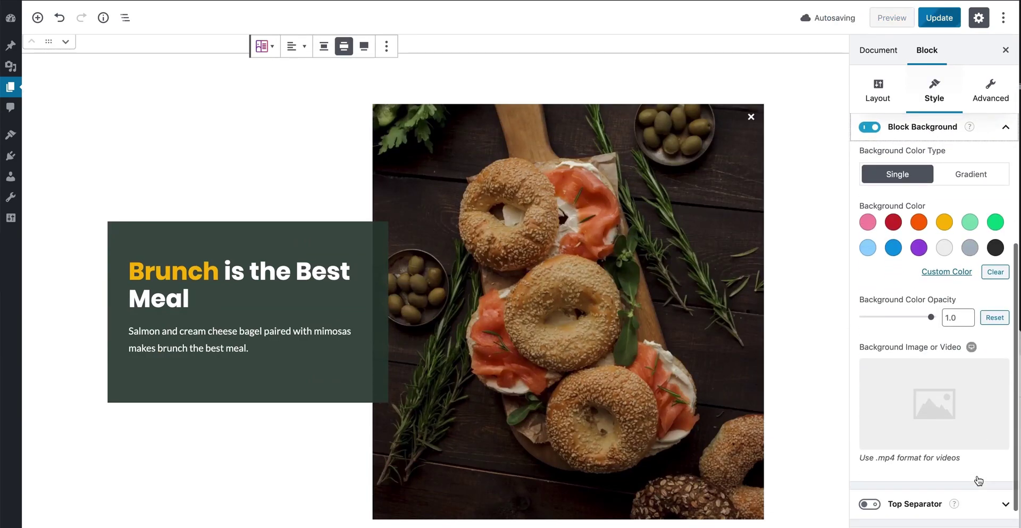
{"action": "left_click", "coordinate": [947, 272]}
{"action": "type", "text": "#1"}
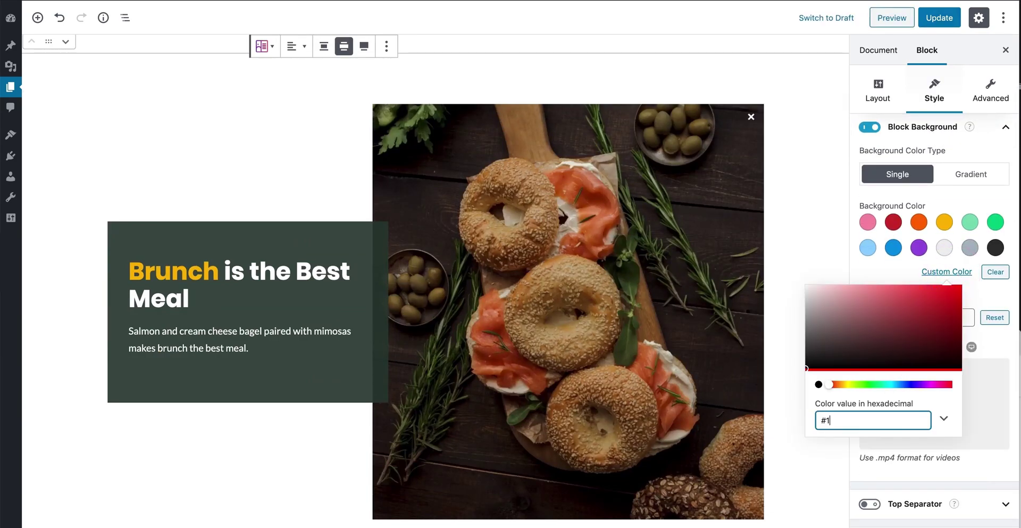
{"action": "type", "text": "41f1a"}
{"action": "left_click", "coordinate": [1003, 346]}
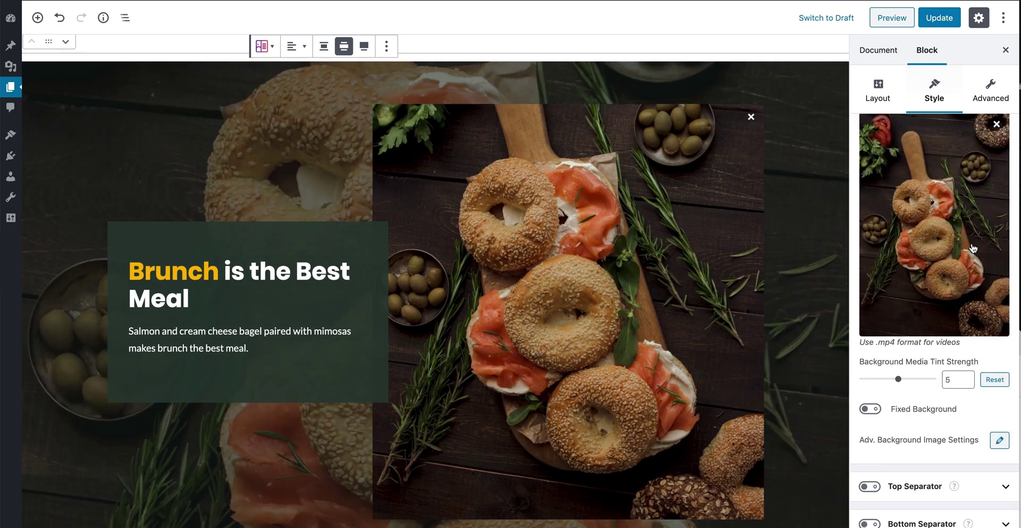
Set the block background's media tint strength to 8 and enable the bottom separator.
{"action": "left_click_drag", "start_coordinate": [899, 379], "coordinate": [917, 378]}
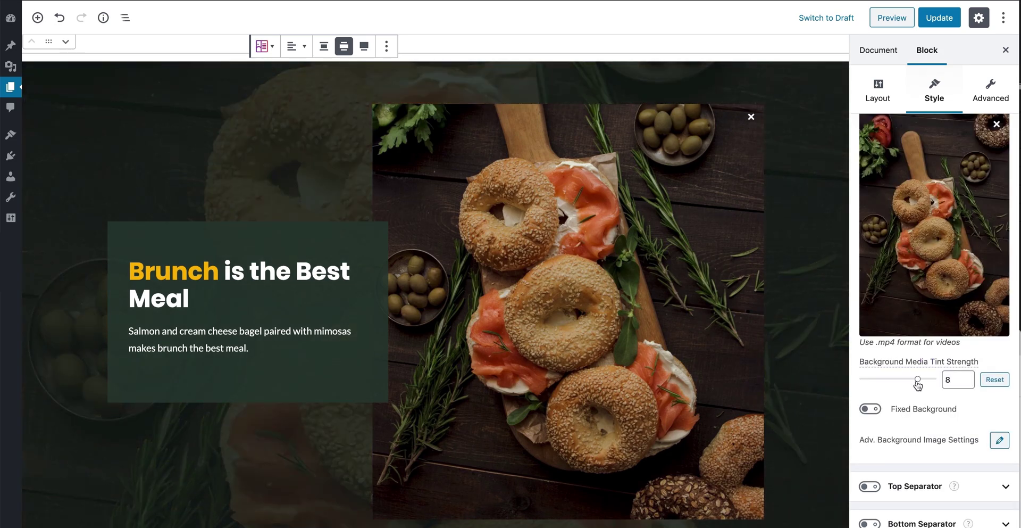
{"action": "scroll", "coordinate": [822, 387], "scroll_direction": "down", "scroll_amount": 5}
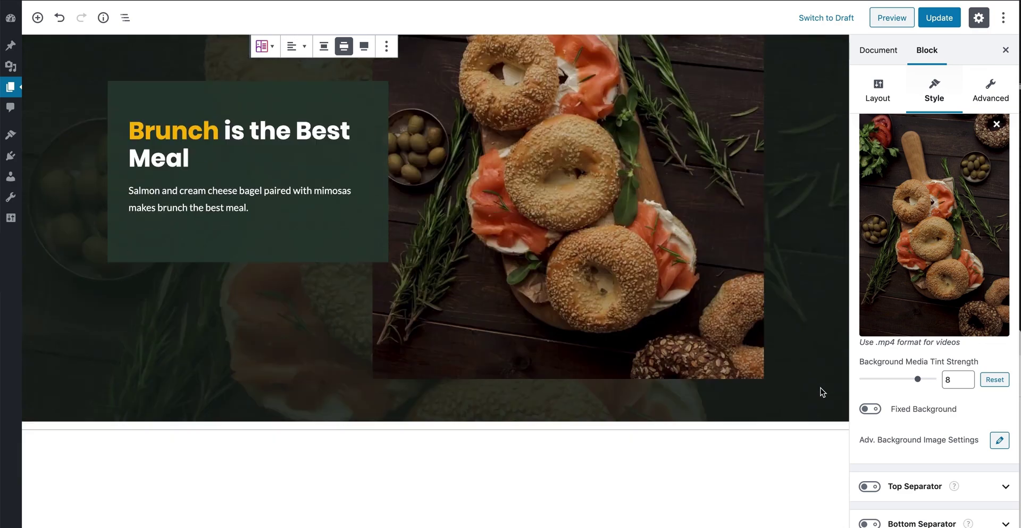
{"action": "scroll", "coordinate": [821, 391], "scroll_direction": "down", "scroll_amount": 1}
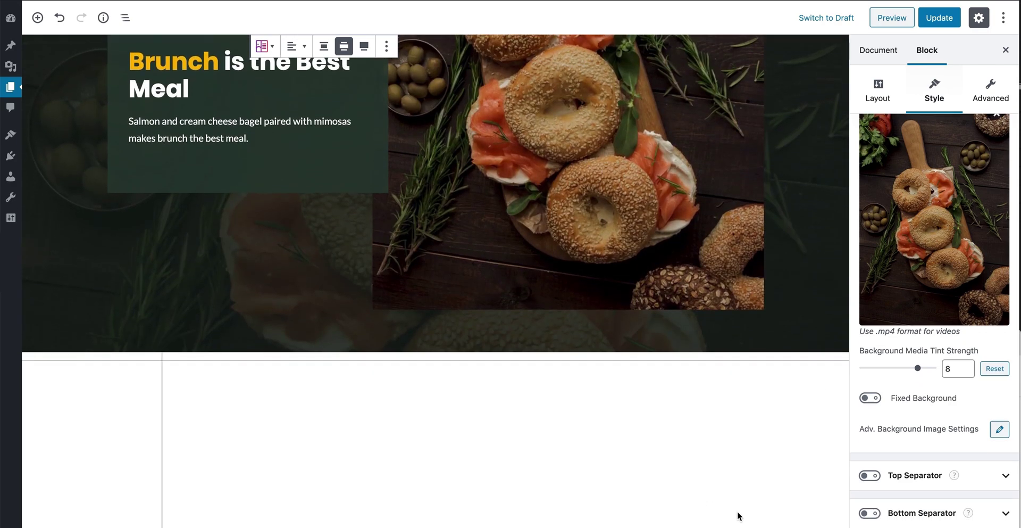
{"action": "left_click", "coordinate": [871, 514]}
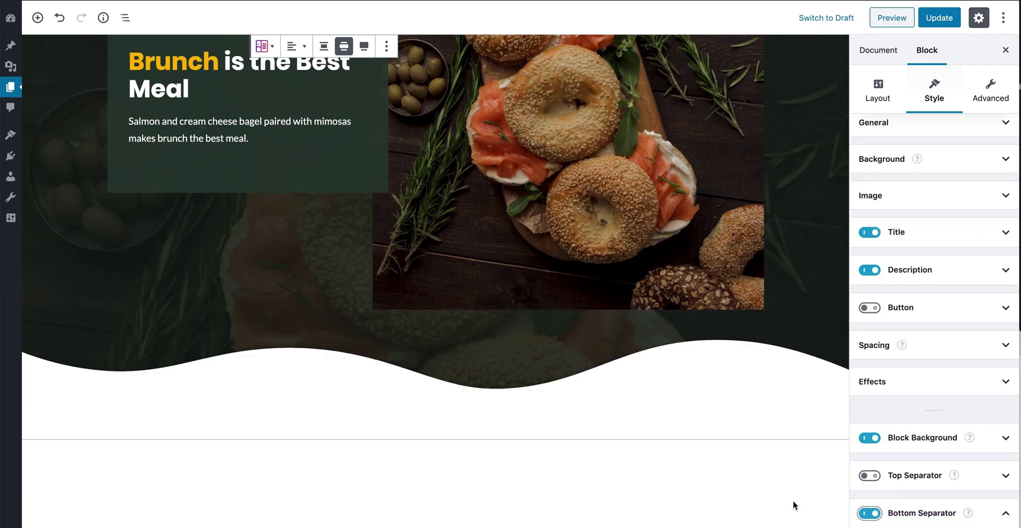
Set the bottom separator's design to Slant 2.
{"action": "scroll", "coordinate": [987, 407], "scroll_direction": "down", "scroll_amount": 5}
{"action": "left_click", "coordinate": [980, 401]}
{"action": "scroll", "coordinate": [981, 400], "scroll_direction": "down", "scroll_amount": 1}
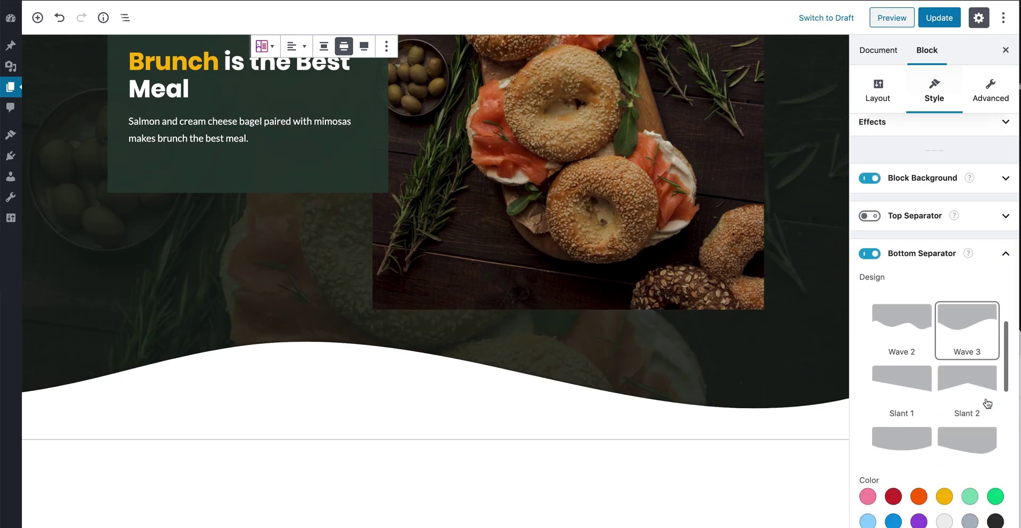
{"action": "left_click", "coordinate": [987, 403]}
Examine the style settings of the feature's title and description text, and close the description settings.
{"action": "scroll", "coordinate": [819, 269], "scroll_direction": "up", "scroll_amount": 4}
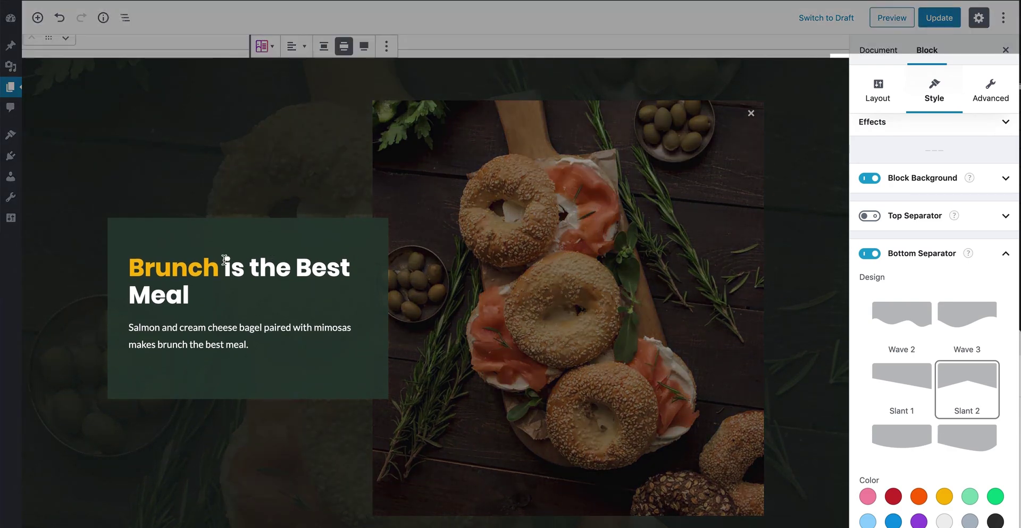
{"action": "left_click", "coordinate": [224, 260]}
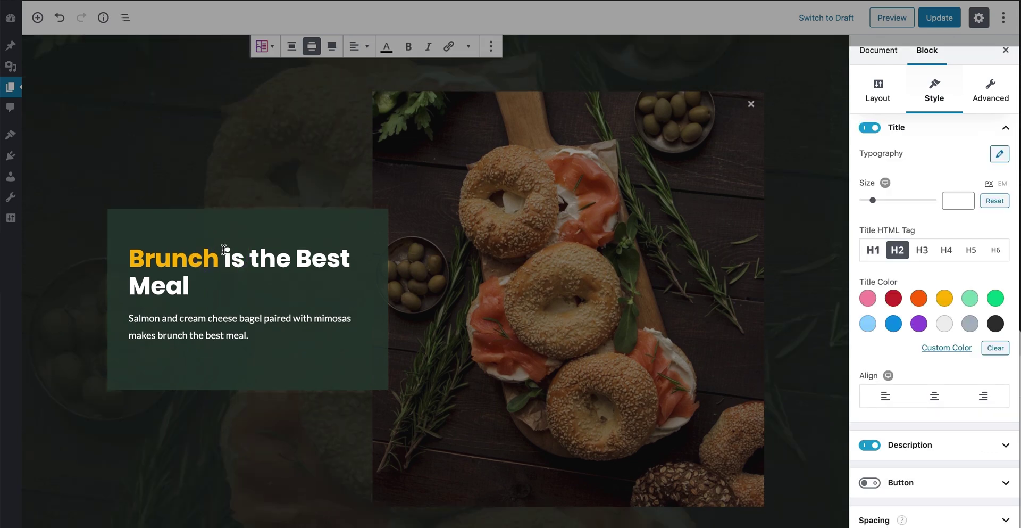
{"action": "left_click", "coordinate": [222, 317]}
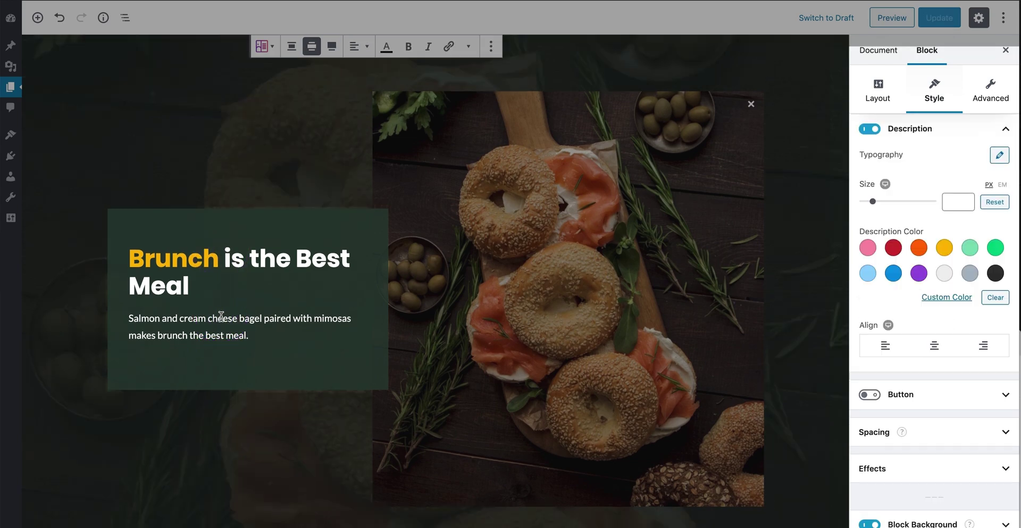
{"action": "left_click", "coordinate": [955, 131]}
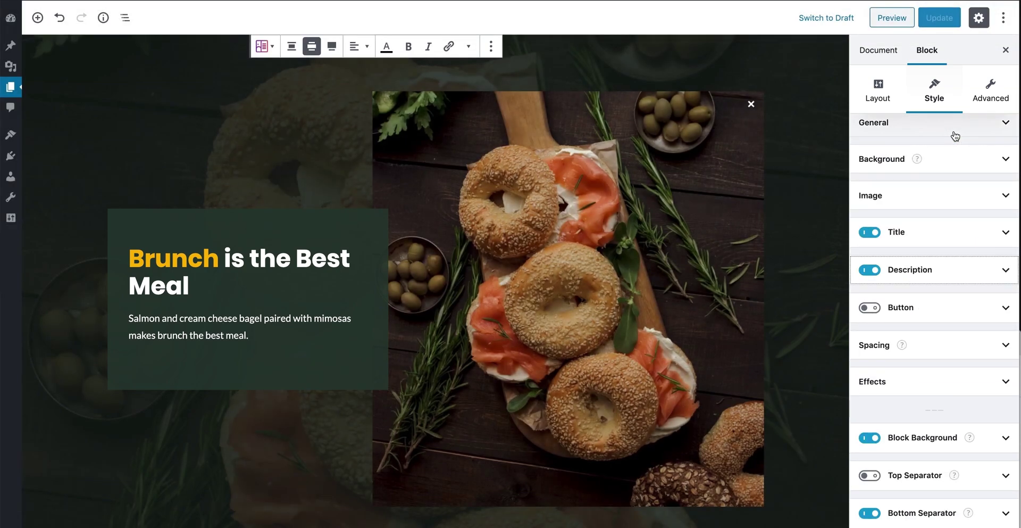
Look through the Feature block's advanced settings, including Block Spacing, Responsive and Custom CSS.
{"action": "left_click", "coordinate": [992, 108]}
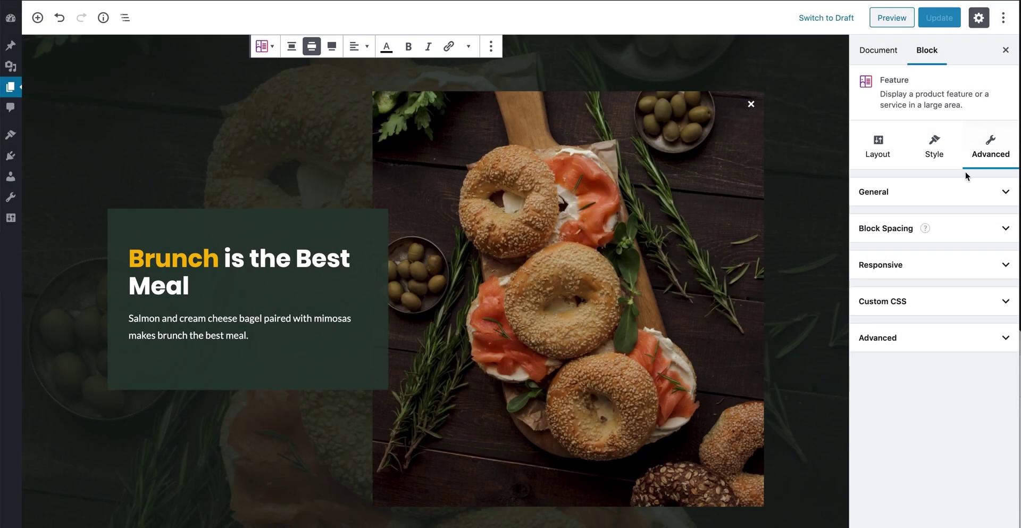
{"action": "left_click", "coordinate": [956, 196]}
{"action": "left_click", "coordinate": [951, 379]}
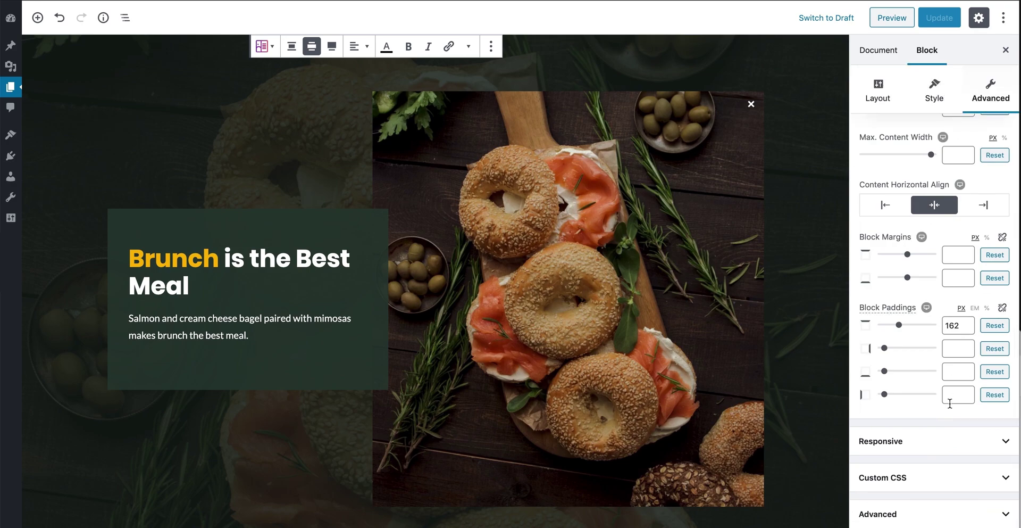
{"action": "left_click", "coordinate": [947, 442]}
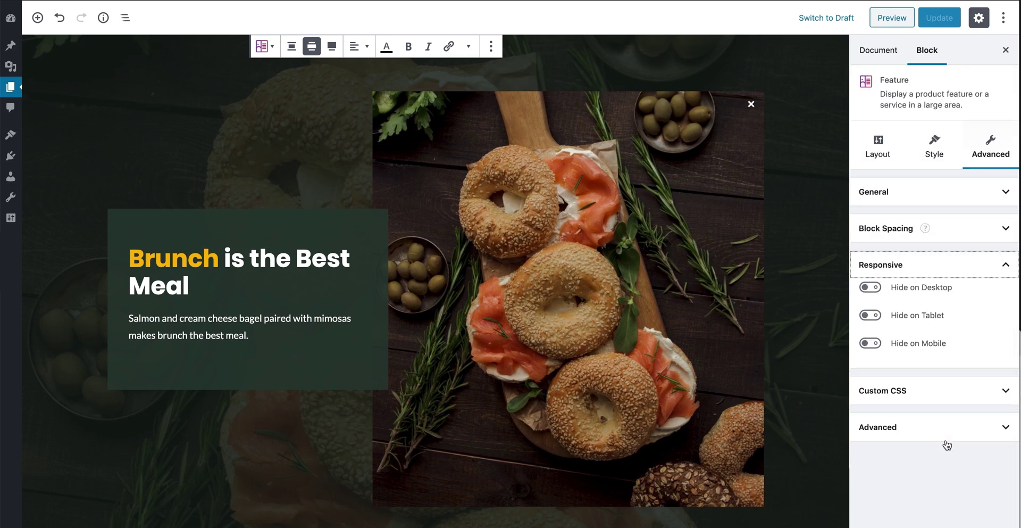
{"action": "left_click", "coordinate": [942, 392]}
{"action": "scroll", "coordinate": [942, 398], "scroll_direction": "down", "scroll_amount": 5}
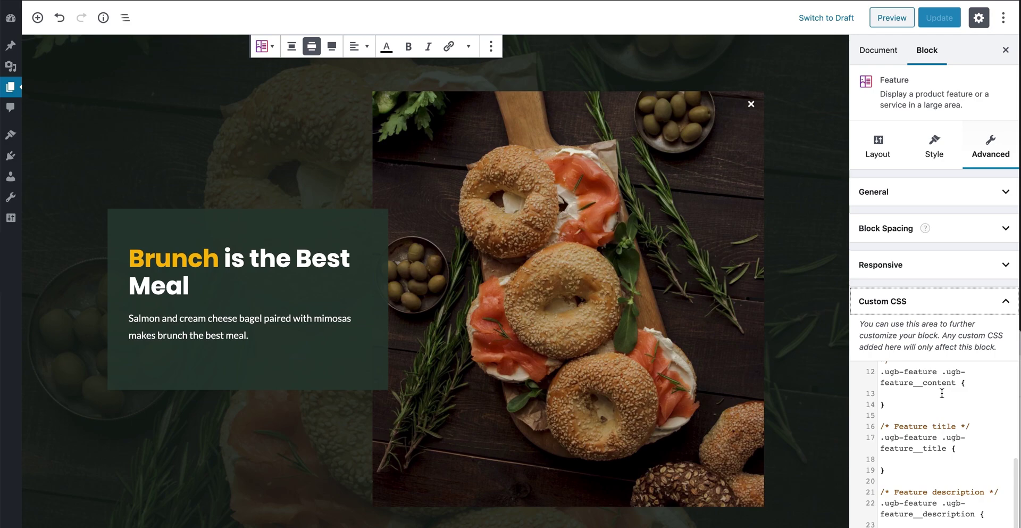
{"action": "left_click", "coordinate": [949, 302]}
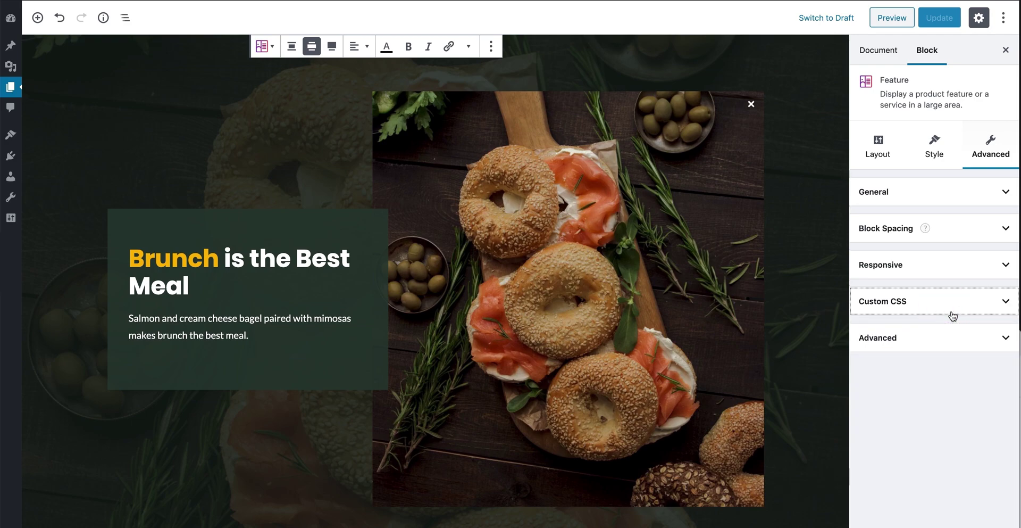
Read the help notes for Block Paddings and Max. Content Width in the block spacing settings.
{"action": "left_click", "coordinate": [961, 234]}
{"action": "scroll", "coordinate": [963, 251], "scroll_direction": "down", "scroll_amount": 4}
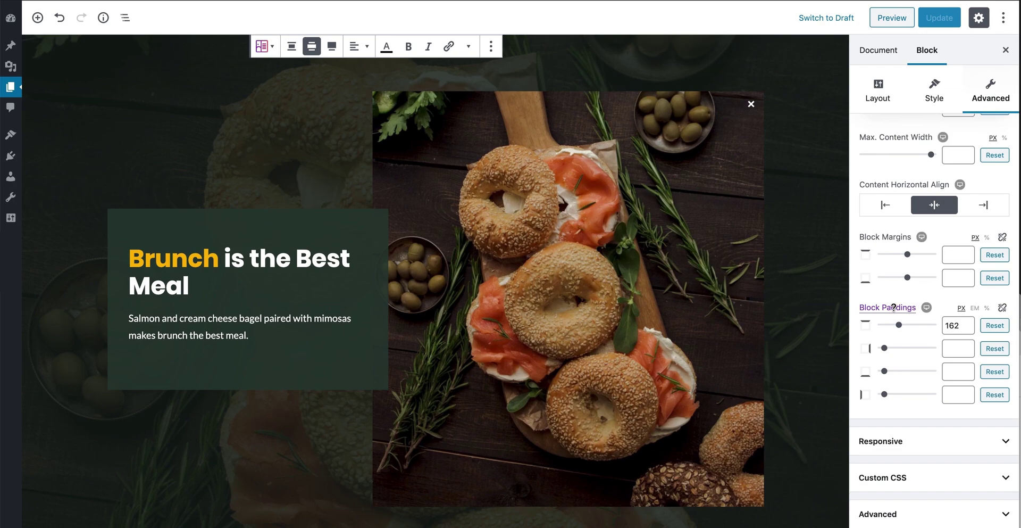
{"action": "left_click", "coordinate": [894, 307]}
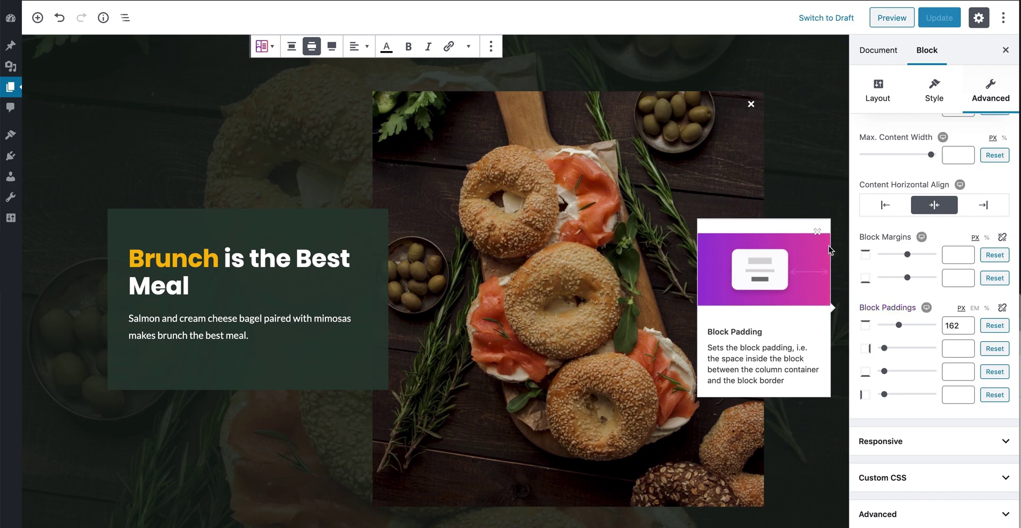
{"action": "left_click", "coordinate": [818, 232]}
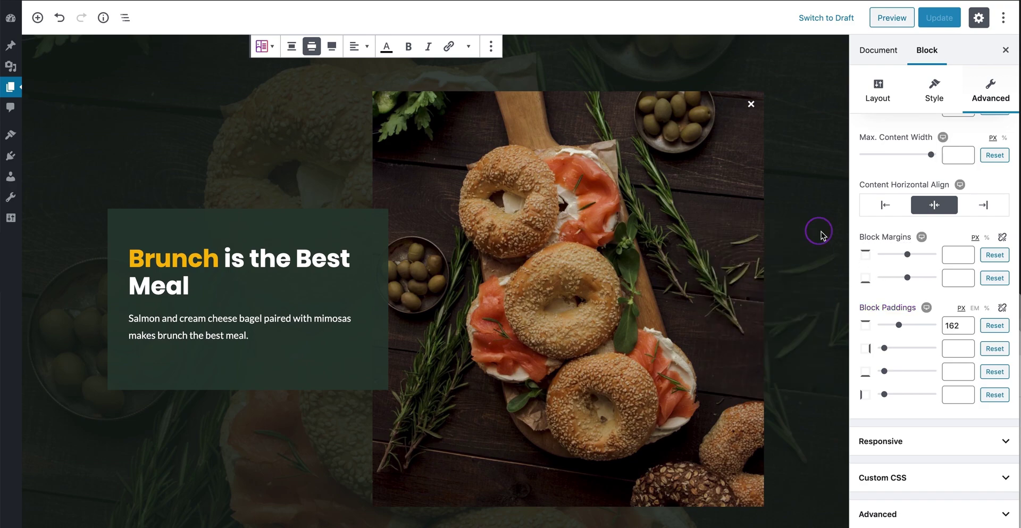
{"action": "left_click", "coordinate": [905, 138]}
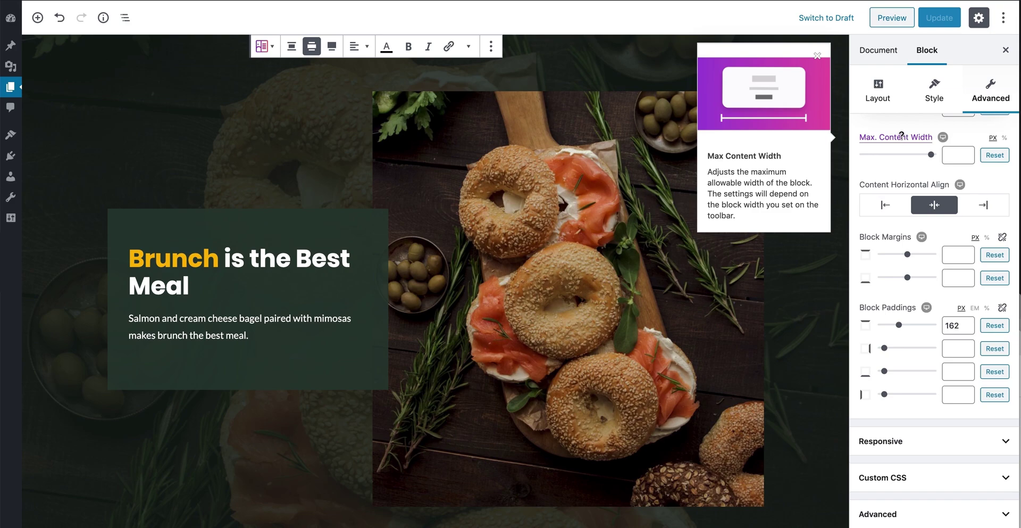
{"action": "left_click", "coordinate": [818, 55]}
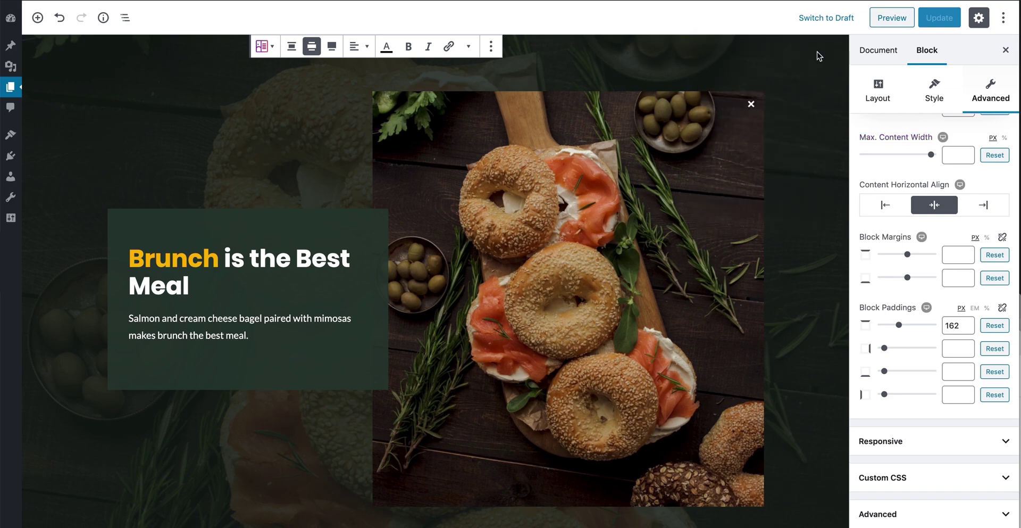
Preview the page and examine the Feature block down to its bottom separator.
{"action": "left_click", "coordinate": [949, 21]}
{"action": "left_click", "coordinate": [891, 20]}
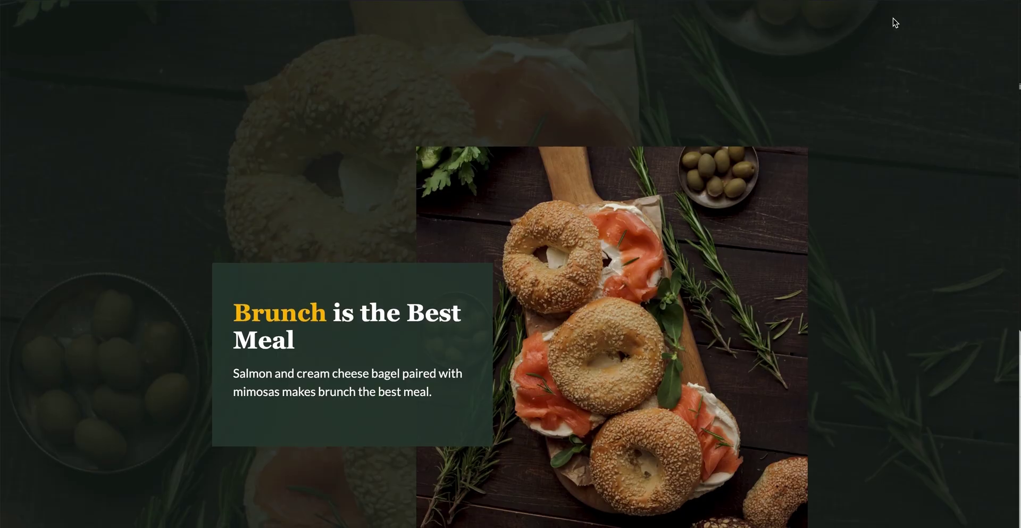
{"action": "scroll", "coordinate": [893, 23], "scroll_direction": "down", "scroll_amount": 3}
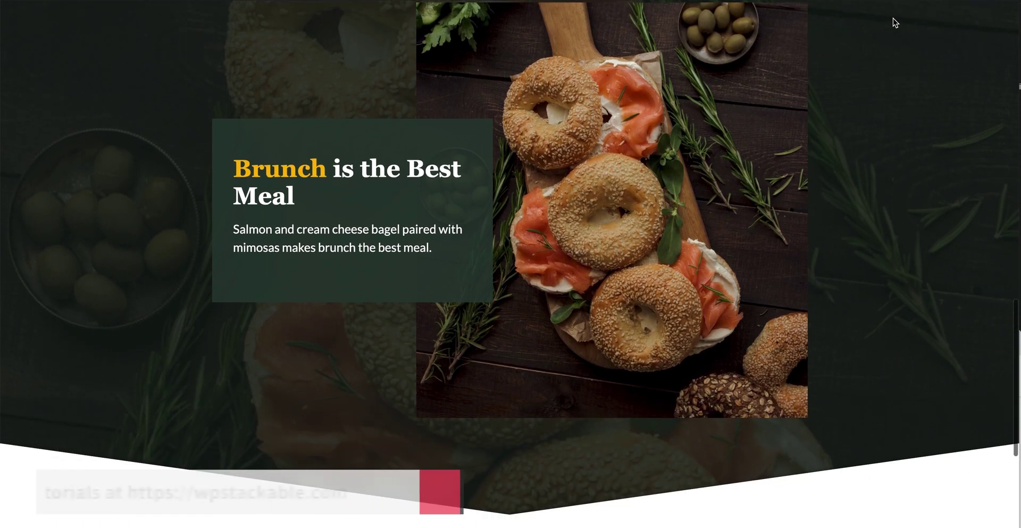